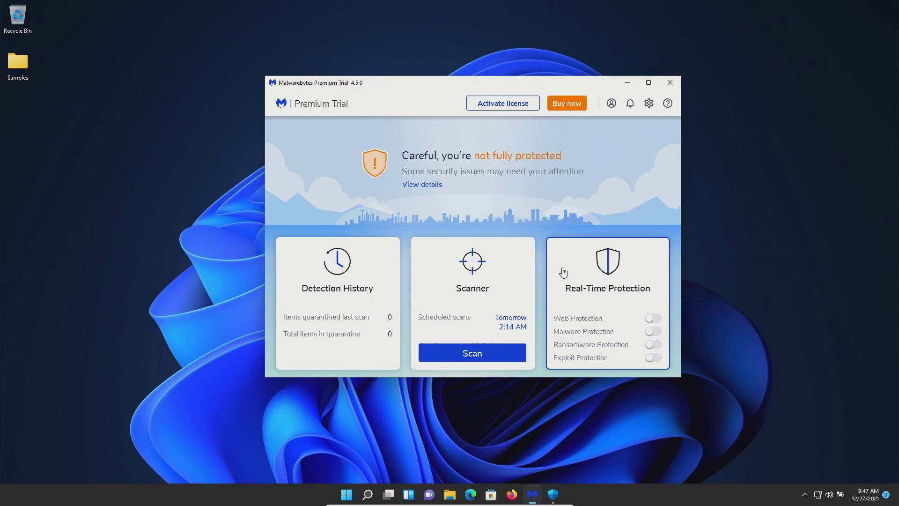
# - Turn on Scan for rootkits in the Security settings and close Settings
pyautogui.click(649, 103)
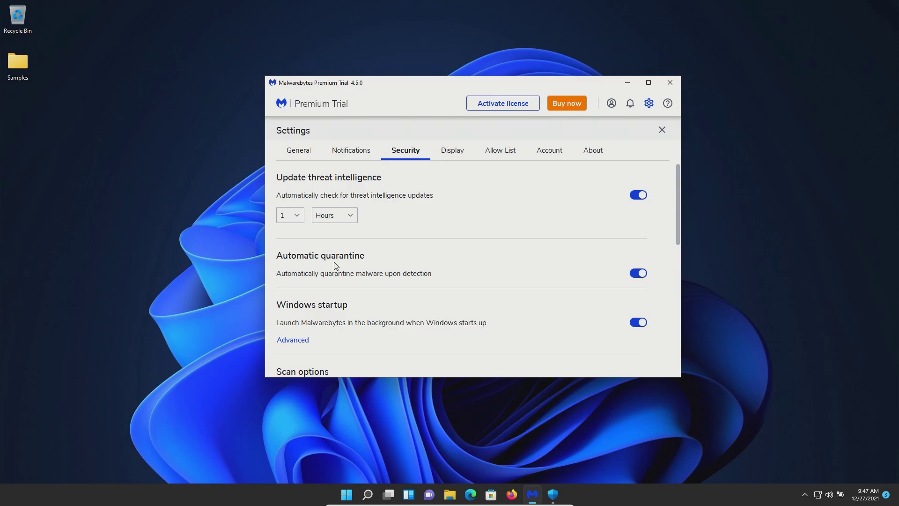
pyautogui.scroll(-10, 401, 267)
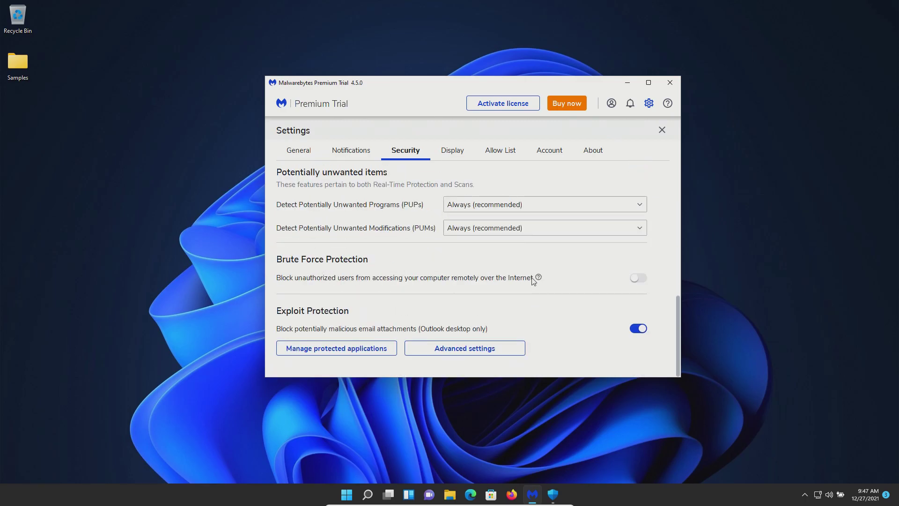
pyautogui.moveTo(539, 277)
pyautogui.scroll(5, 444, 336)
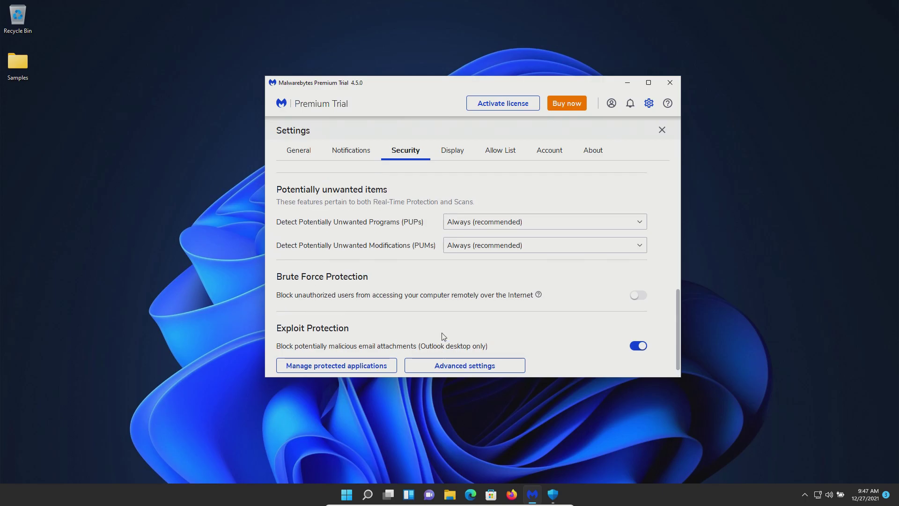
pyautogui.scroll(2, 444, 336)
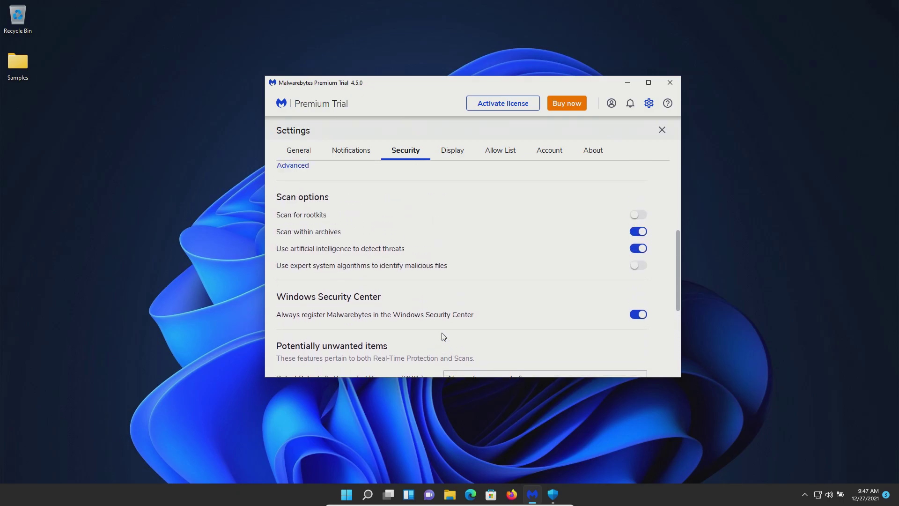
pyautogui.click(639, 224)
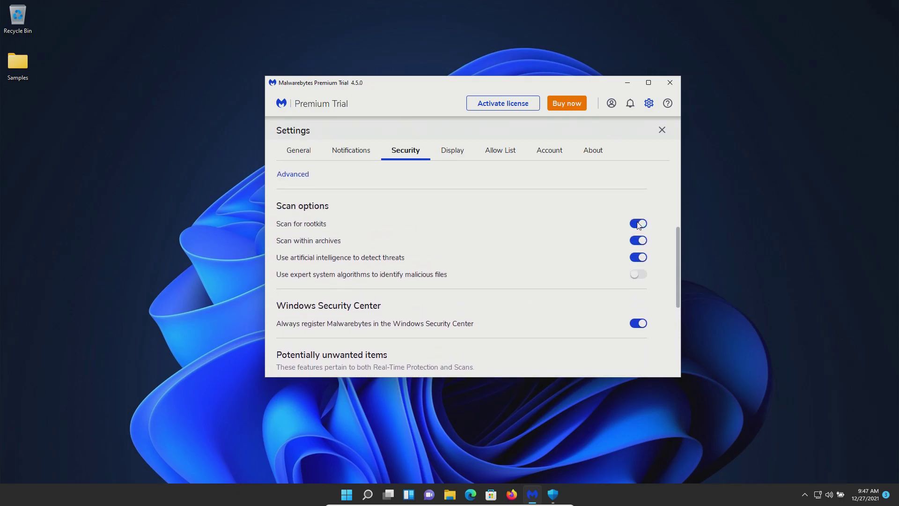
pyautogui.click(662, 131)
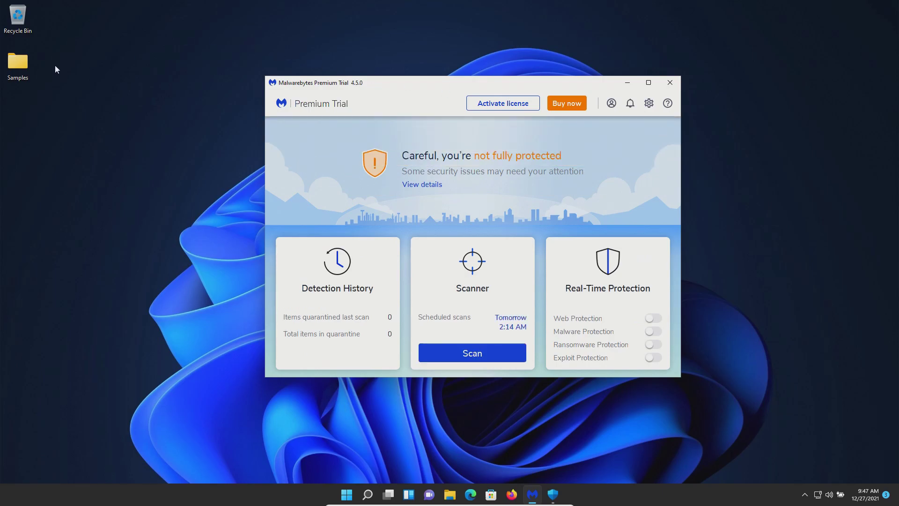
pyautogui.click(21, 73)
pyautogui.doubleClick(20, 73)
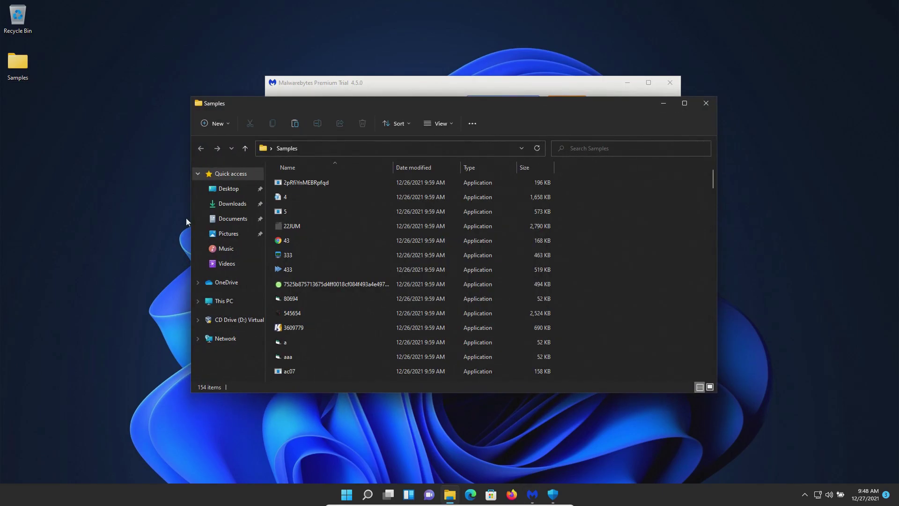
pyautogui.scroll(-20, 478, 268)
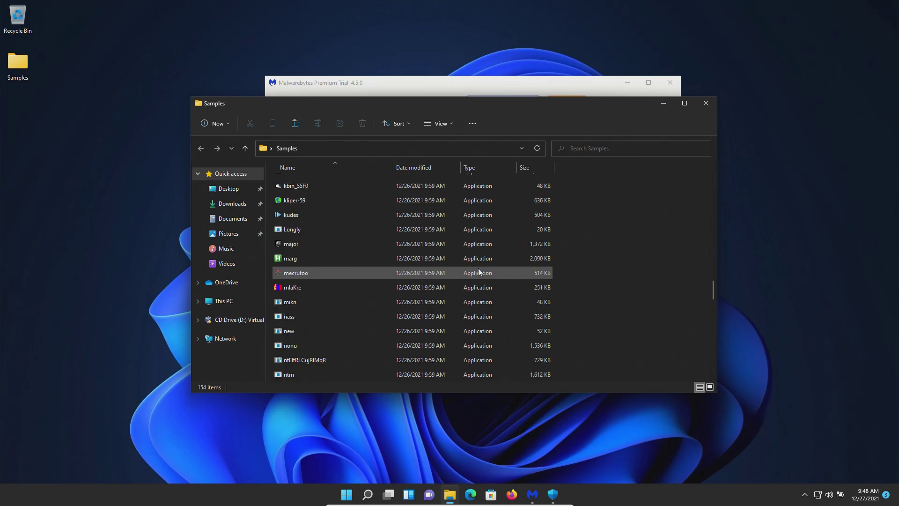
pyautogui.scroll(20, 479, 272)
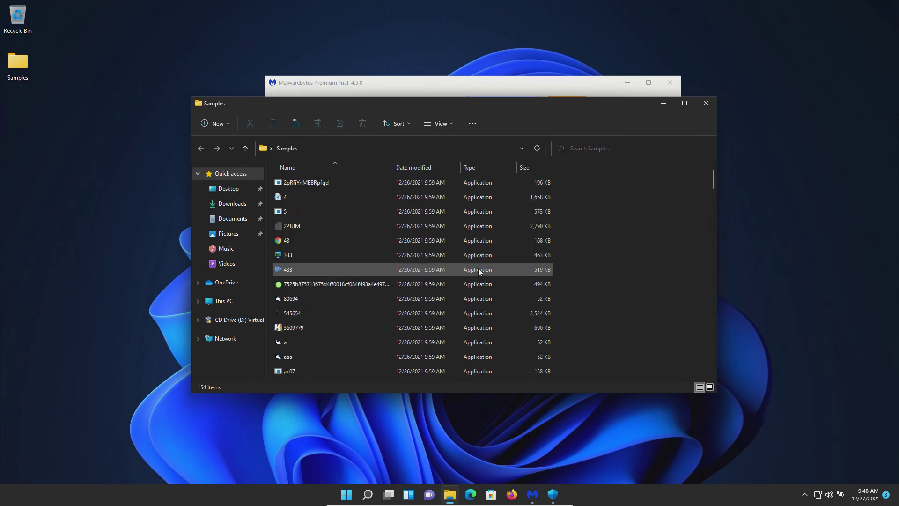
pyautogui.click(663, 105)
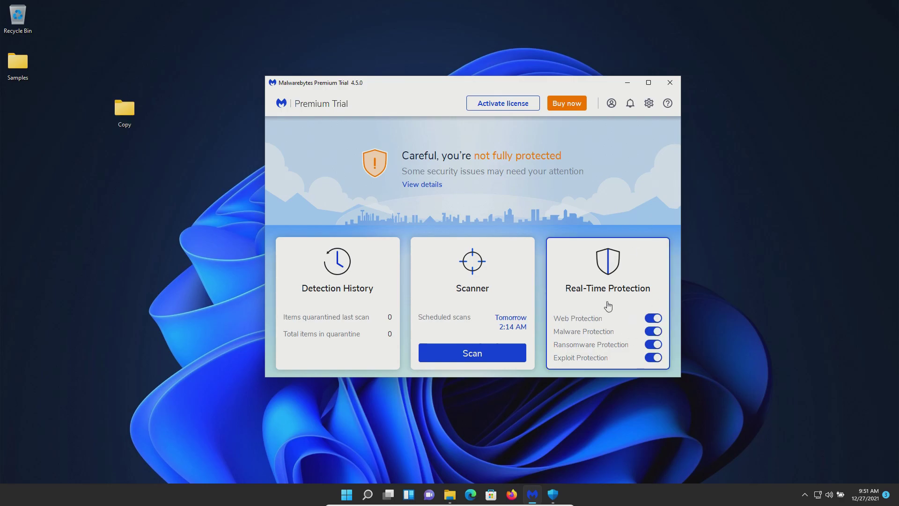
# - Open the Samples folder and select all 153 sample files
pyautogui.doubleClick(11, 64)
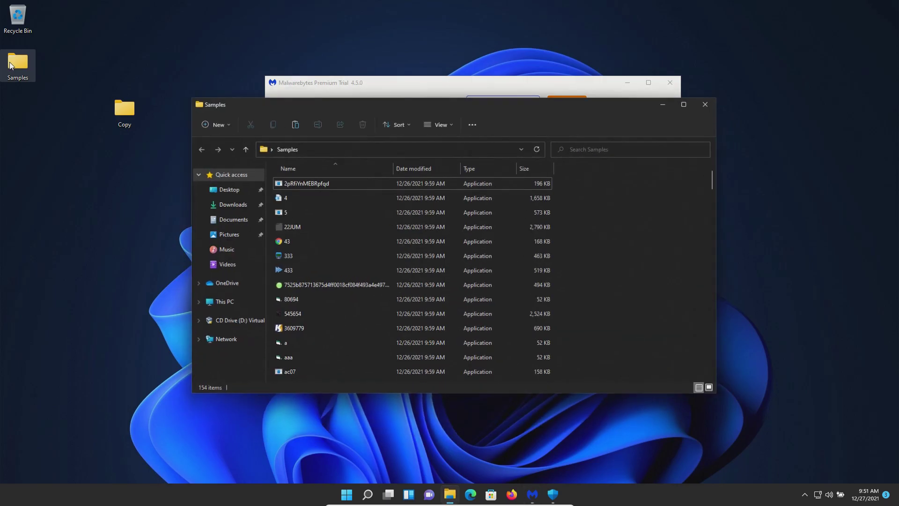
pyautogui.scroll(-20, 313, 198)
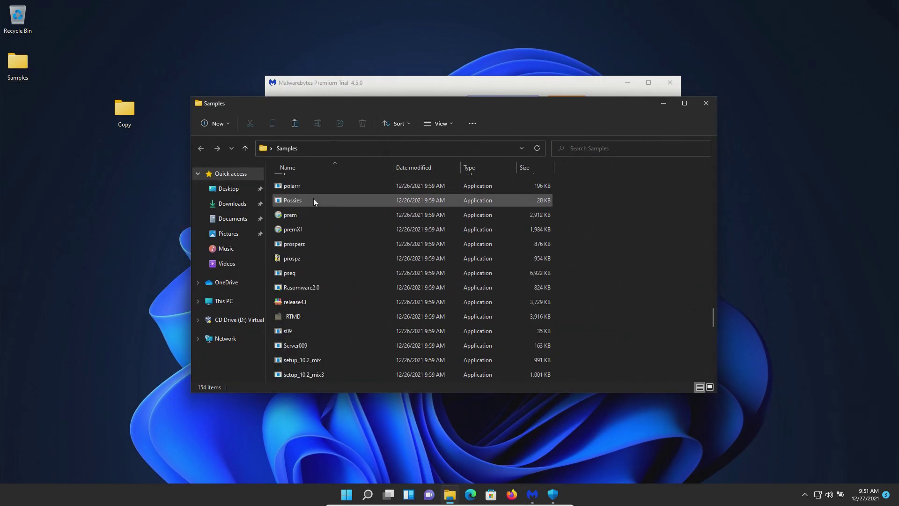
pyautogui.scroll(-10, 313, 199)
pyautogui.scroll(20, 313, 198)
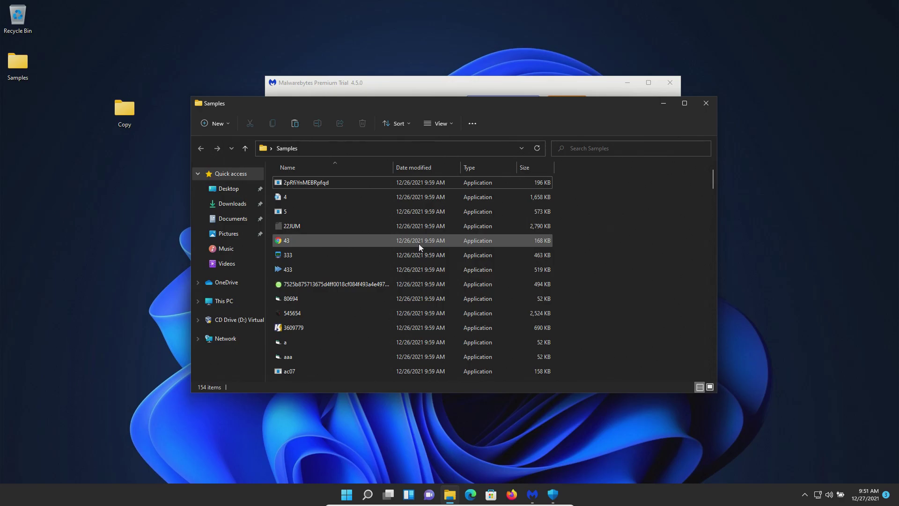
pyautogui.click(332, 182)
pyautogui.hotkey('shift', 'Down')
pyautogui.hotkey('shift', 'Down')
pyautogui.hotkey('shift', 'Down')
pyautogui.hotkey('shift', 'Down')
pyautogui.hotkey('shift', 'Down')
pyautogui.hotkey('shift', 'Down')
pyautogui.hotkey('shift', 'Down')
pyautogui.hotkey('shift', 'Down')
pyautogui.hotkey('shift', 'Down')
pyautogui.hotkey('shift', 'Down')
pyautogui.hotkey('shift', 'Down')
pyautogui.hotkey('shift', 'Down')
pyautogui.hotkey('shift', 'Down')
pyautogui.hotkey('shift', 'Down')
pyautogui.hotkey('shift', 'Down')
pyautogui.hotkey('shift', 'Down')
pyautogui.hotkey('shift', 'Down')
pyautogui.hotkey('shift', 'Down')
pyautogui.hotkey('shift', 'Down')
pyautogui.hotkey('shift', 'Down')
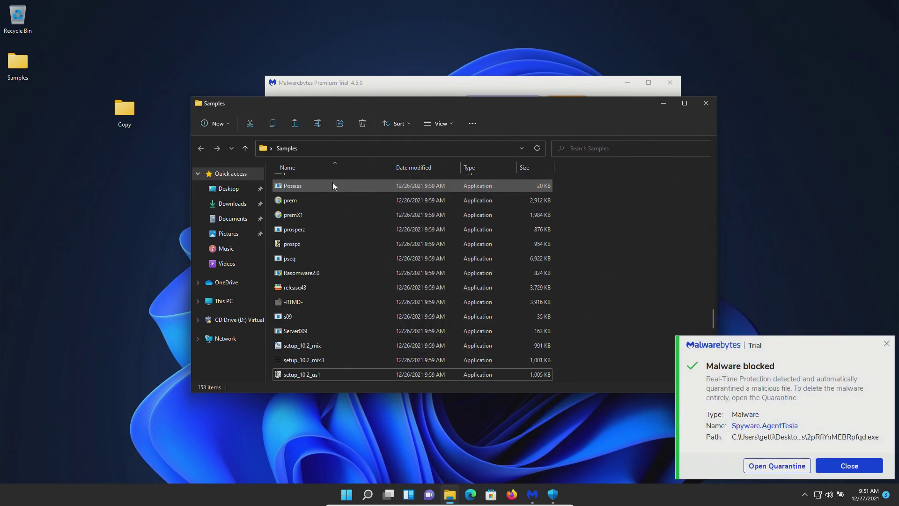
pyautogui.click(839, 471)
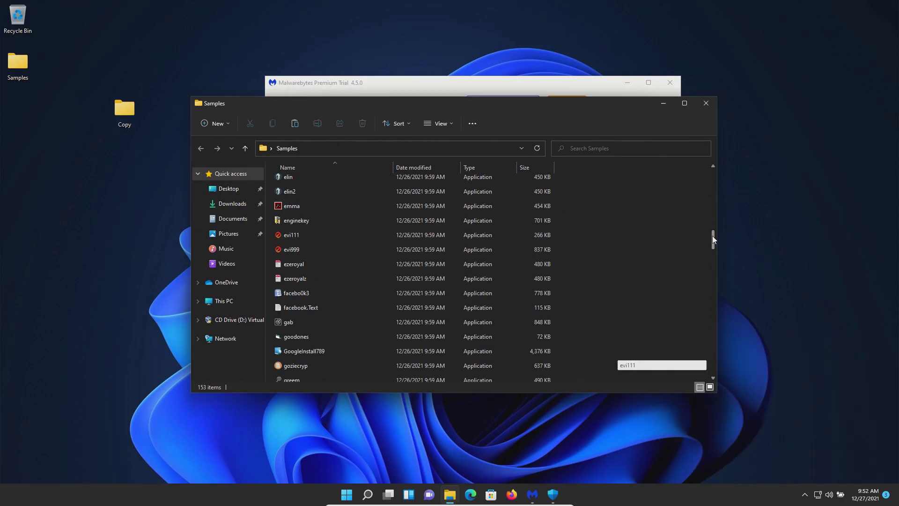
pyautogui.click(322, 376)
pyautogui.hotkey('shift', 'Up')
pyautogui.hotkey('shift', 'Up')
pyautogui.hotkey('shift', 'Up')
pyautogui.hotkey('shift', 'Up')
pyautogui.hotkey('shift', 'Up')
pyautogui.hotkey('shift', 'Up')
pyautogui.hotkey('shift', 'Up')
pyautogui.hotkey('shift', 'Up')
pyautogui.hotkey('shift', 'Up')
pyautogui.hotkey('shift', 'Up')
pyautogui.hotkey('shift', 'Up')
pyautogui.hotkey('shift', 'Up')
pyautogui.hotkey('shift', 'Up')
pyautogui.hotkey('shift', 'Up')
pyautogui.hotkey('shift', 'Up')
pyautogui.hotkey('shift', 'Up')
pyautogui.hotkey('shift', 'Up')
pyautogui.hotkey('shift', 'Up')
pyautogui.hotkey('shift', 'Up')
pyautogui.hotkey('shift', 'Up')
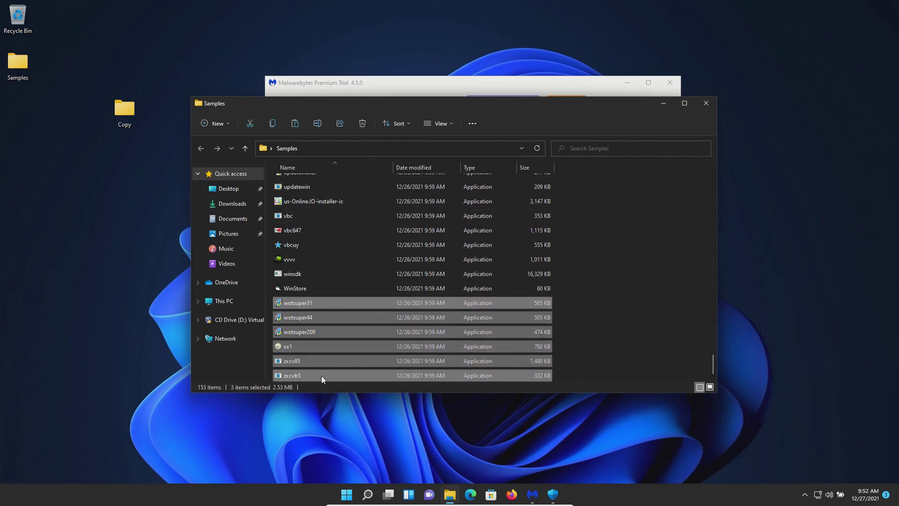
pyautogui.hotkey('shift', 'Up')
pyautogui.hotkey('shift', 'Up')
pyautogui.hotkey('shift', 'Up')
pyautogui.hotkey('shift', 'Up')
pyautogui.hotkey('shift', 'Up')
pyautogui.hotkey('shift', 'Up')
pyautogui.hotkey('shift', 'Up')
pyautogui.hotkey('shift', 'Up')
pyautogui.hotkey('shift', 'Up')
pyautogui.hotkey('shift', 'Up')
pyautogui.hotkey('shift', 'Up')
pyautogui.hotkey('shift', 'Up')
pyautogui.hotkey('shift', 'Up')
pyautogui.hotkey('shift', 'Up')
pyautogui.hotkey('shift', 'Up')
pyautogui.hotkey('shift', 'Up')
pyautogui.hotkey('shift', 'Up')
pyautogui.hotkey('shift', 'Up')
pyautogui.hotkey('shift', 'Up')
pyautogui.hotkey('shift', 'Up')
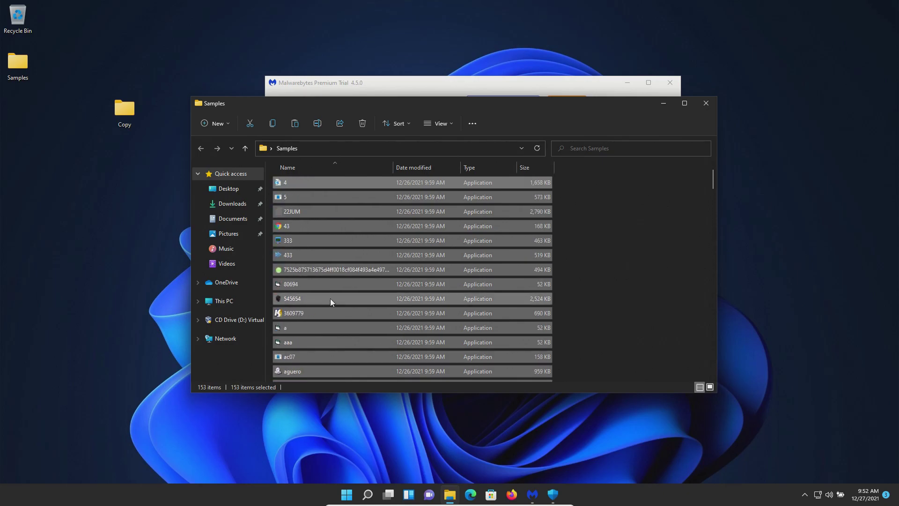
# - Copy the 153 selected files and paste them into the desktop Copy folder
pyautogui.rightClick(332, 237)
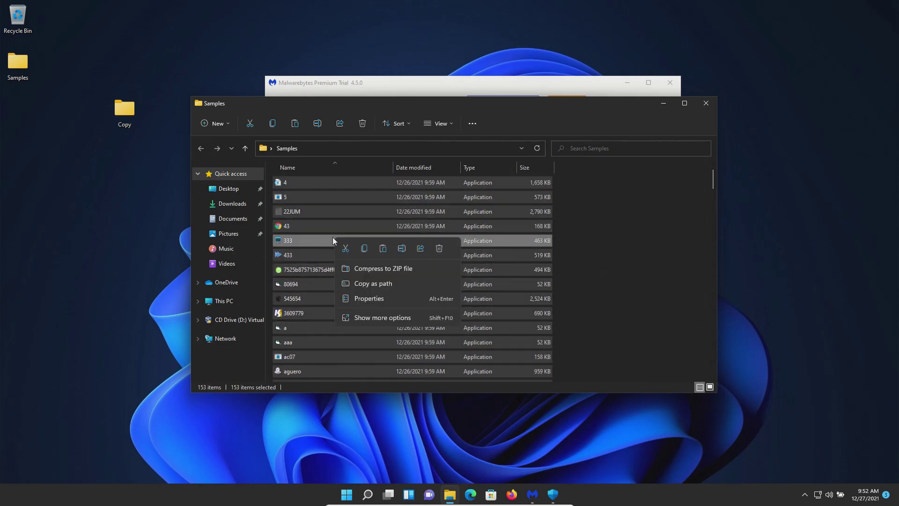
pyautogui.click(366, 249)
pyautogui.doubleClick(124, 111)
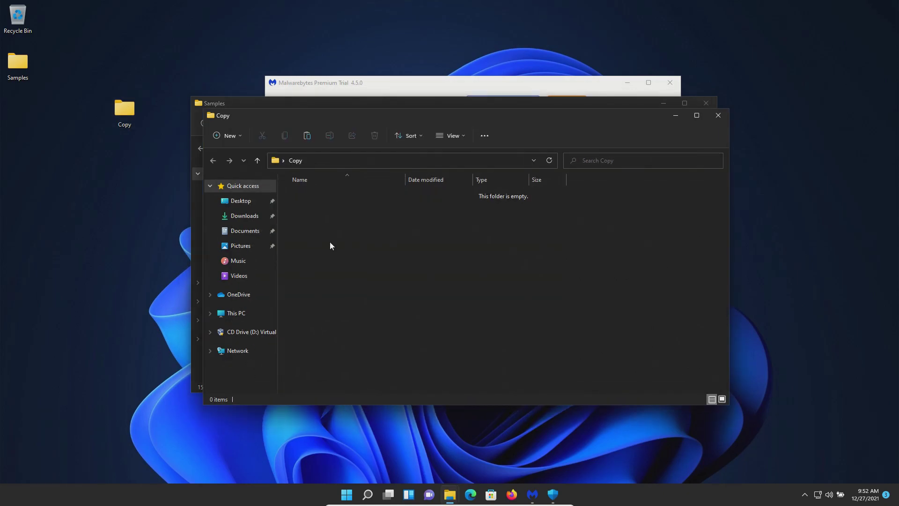
pyautogui.hotkey('ctrl', 'v')
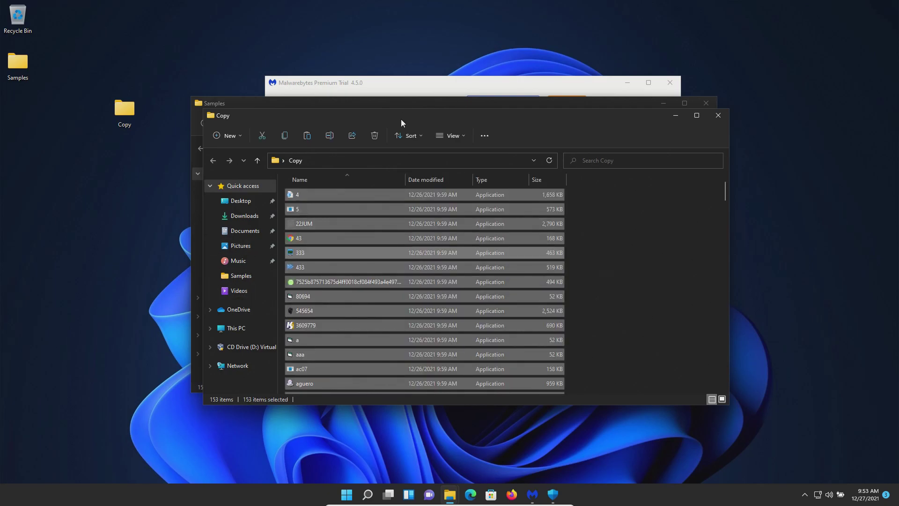
pyautogui.moveTo(401, 119); pyautogui.dragTo(481, 116)
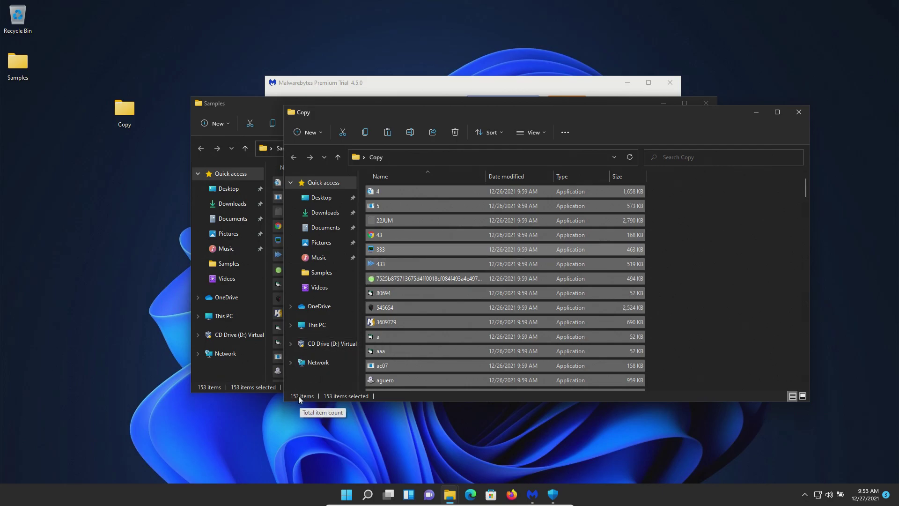
# - Close the Copy folder window and delete the desktop Copy folder
pyautogui.click(701, 257)
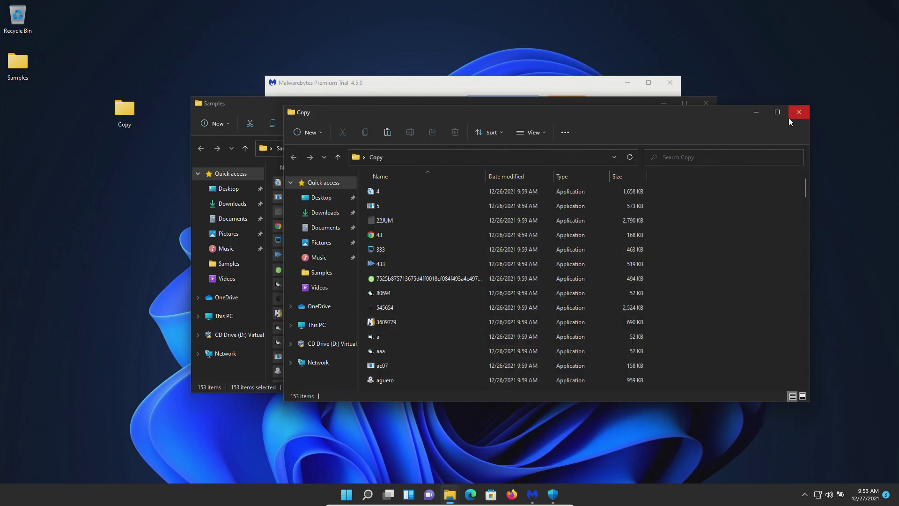
pyautogui.click(788, 117)
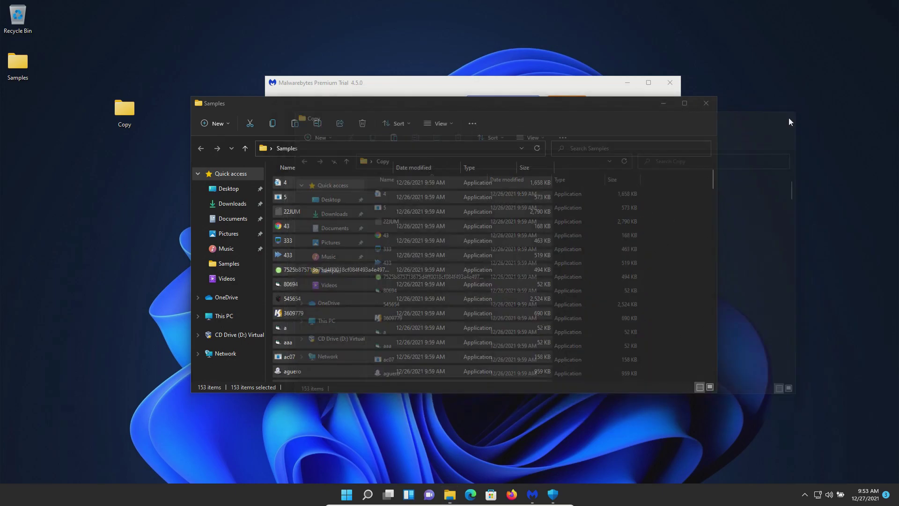
pyautogui.rightClick(123, 112)
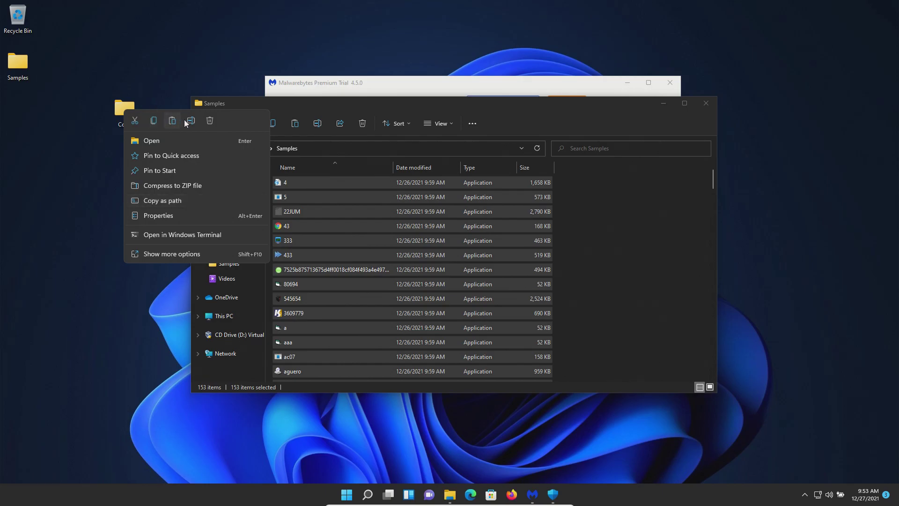
pyautogui.click(210, 120)
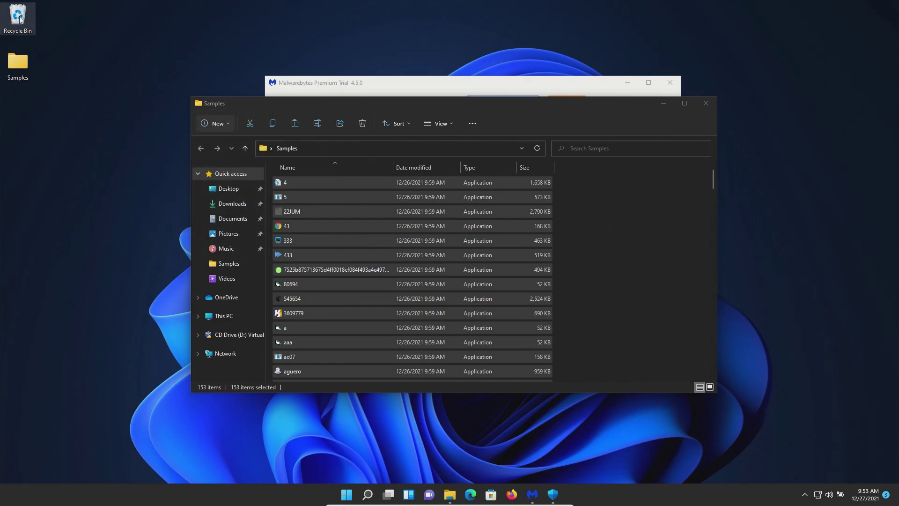
# - Empty the Recycle Bin to permanently remove the Copy folder
pyautogui.rightClick(20, 19)
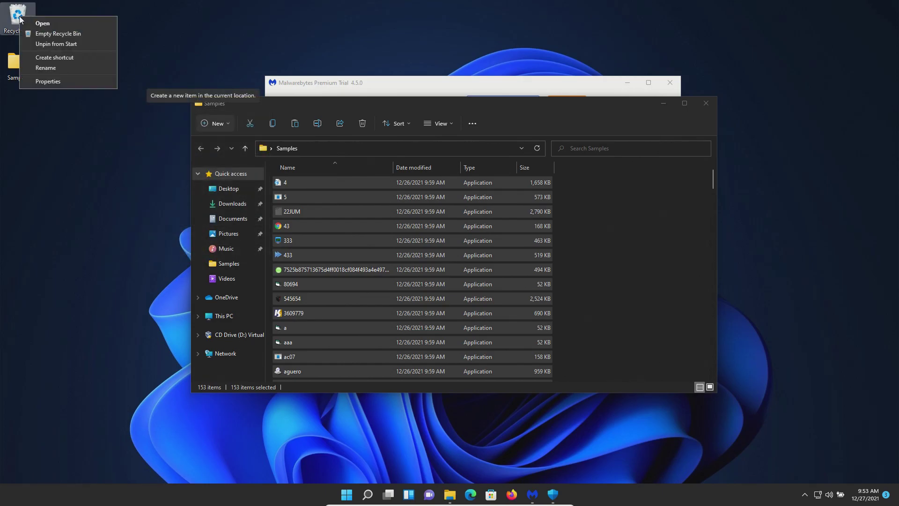
pyautogui.click(38, 33)
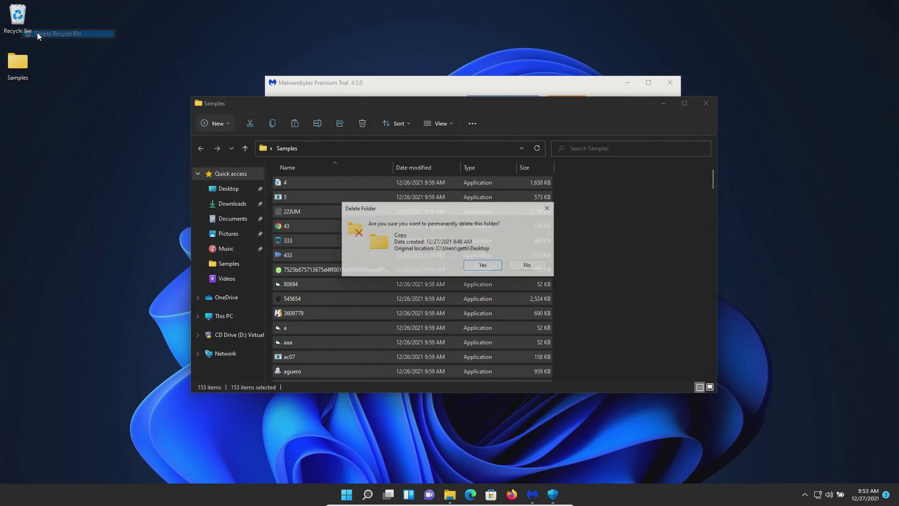
pyautogui.click(486, 267)
pyautogui.click(591, 274)
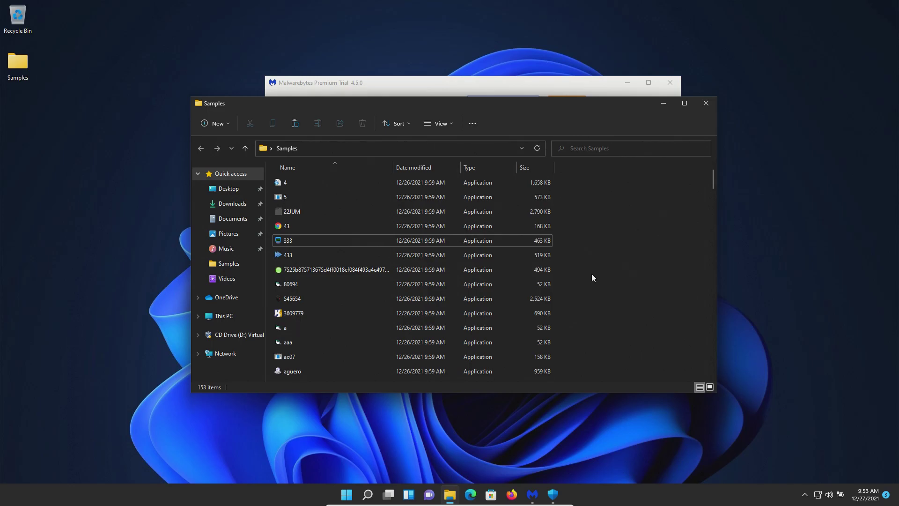
# - Run four malware samples further down the Samples list so Malwarebytes blocks them
pyautogui.scroll(-18, 292, 302)
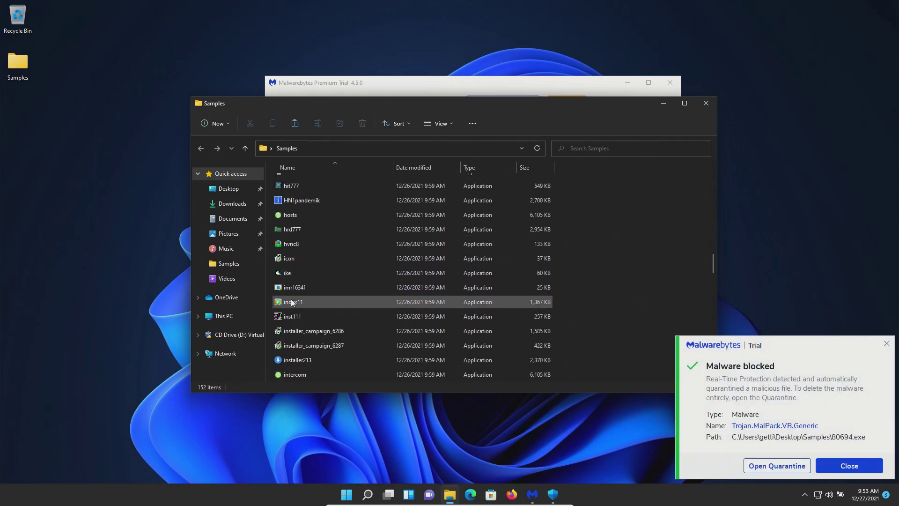
pyautogui.click(291, 302)
pyautogui.scroll(-10, 291, 302)
pyautogui.click(288, 331)
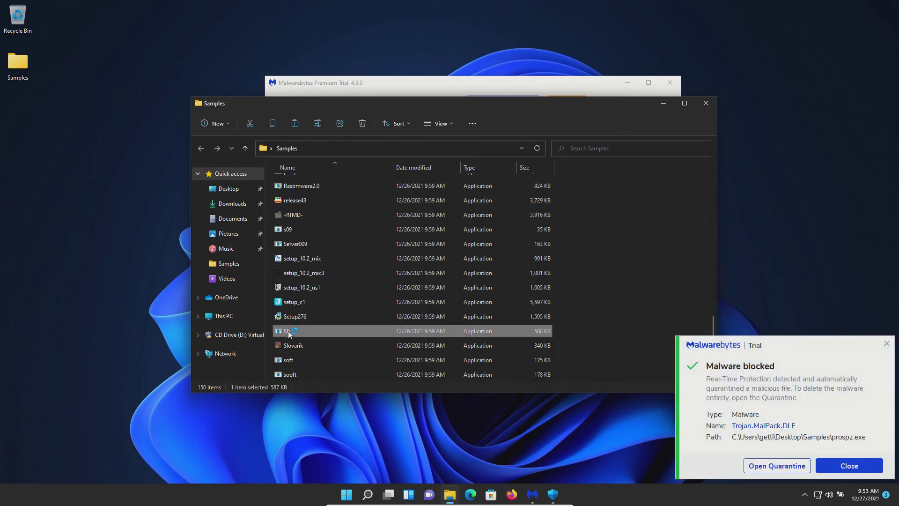
pyautogui.scroll(-12, 301, 331)
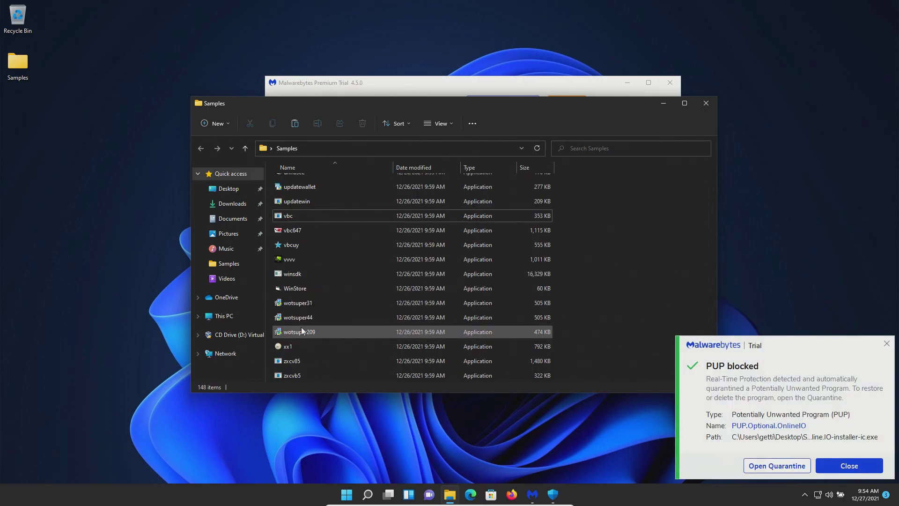
pyautogui.scroll(5, 376, 295)
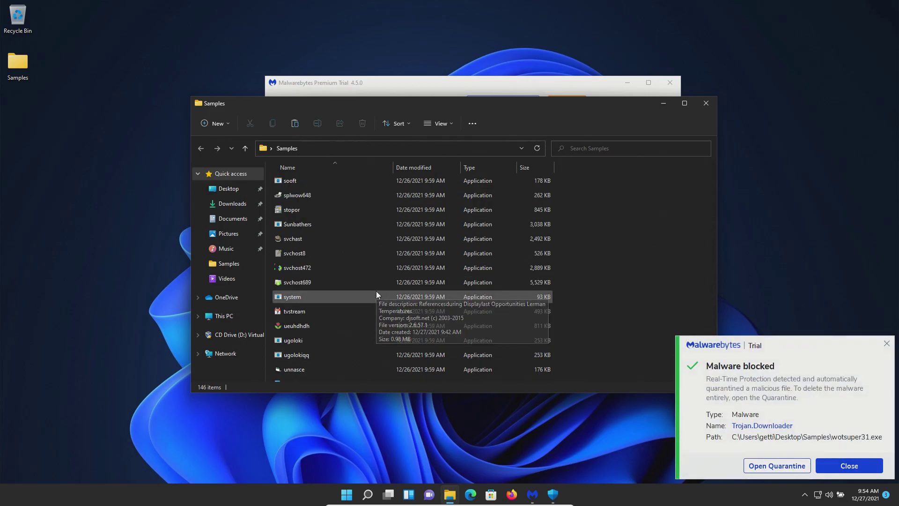
pyautogui.click(356, 268)
pyautogui.scroll(8, 358, 288)
pyautogui.click(291, 238)
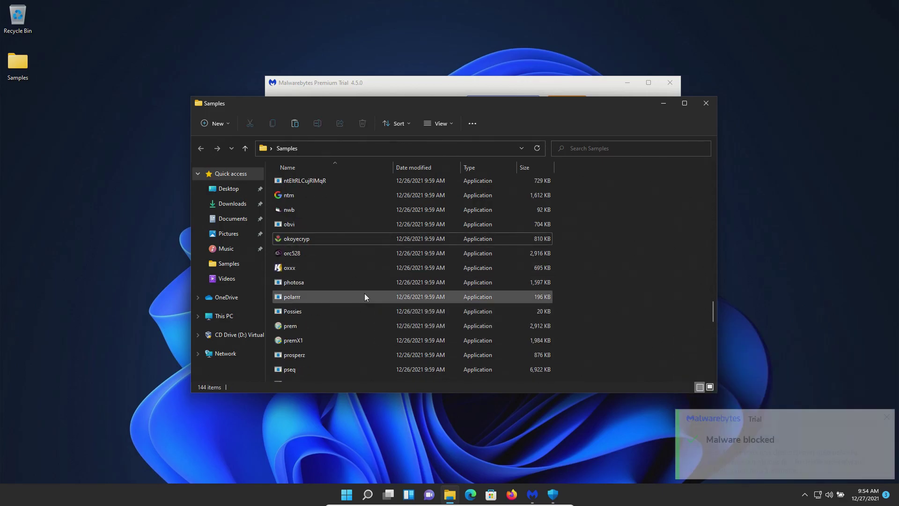
# - Run a sample near the top, then the vvvv and xx1 samples
pyautogui.scroll(20, 328, 281)
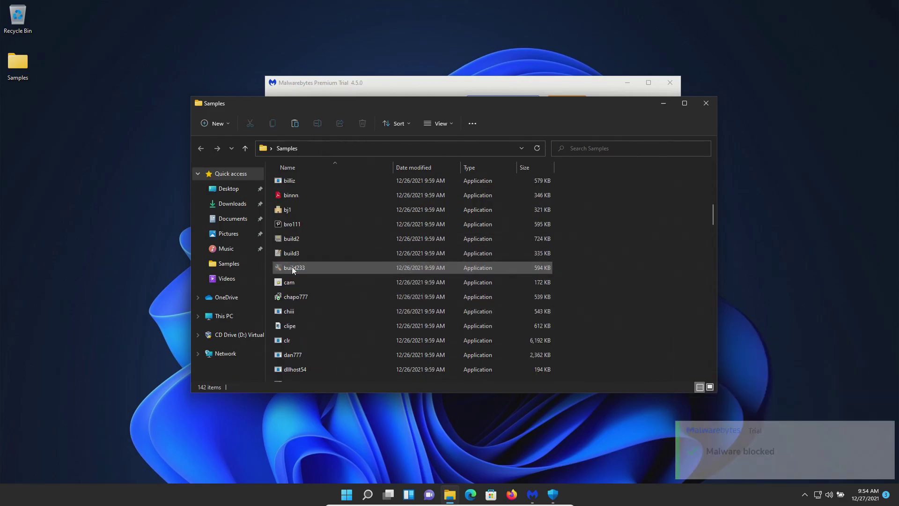
pyautogui.scroll(8, 328, 244)
pyautogui.doubleClick(290, 298)
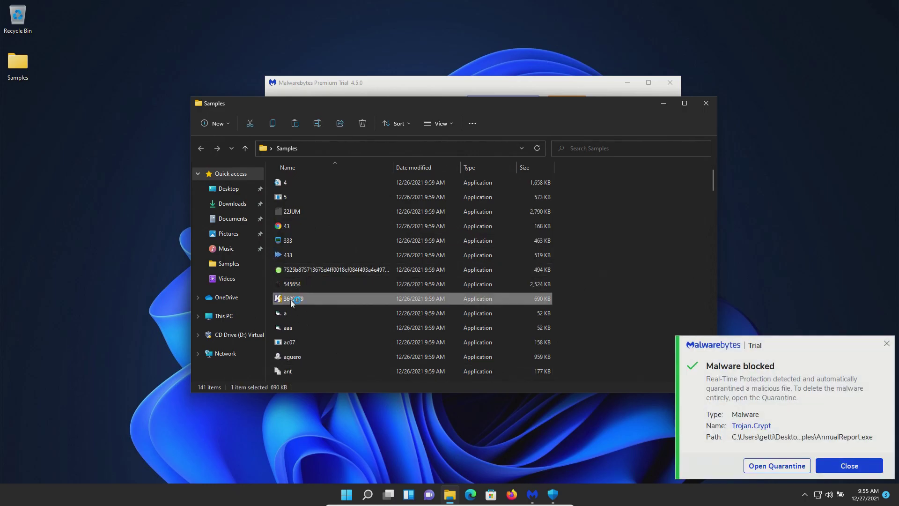
pyautogui.scroll(-20, 300, 302)
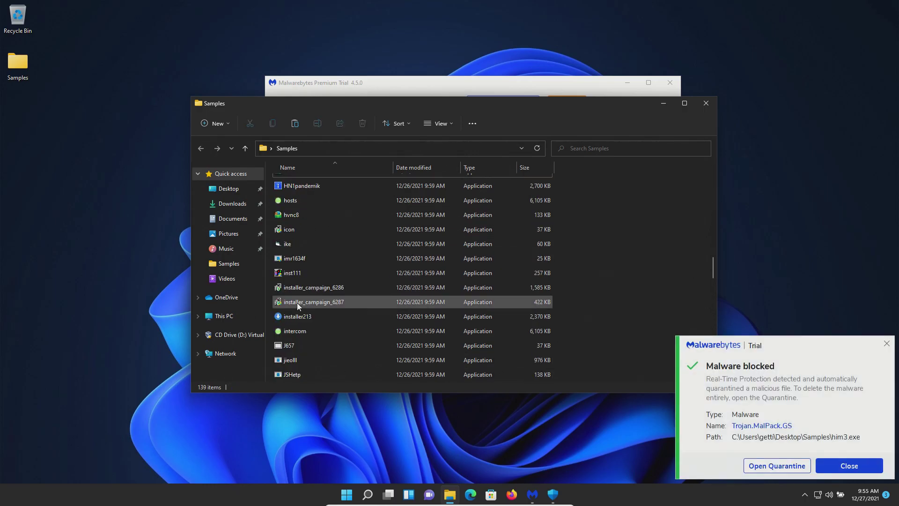
pyautogui.scroll(-8, 288, 364)
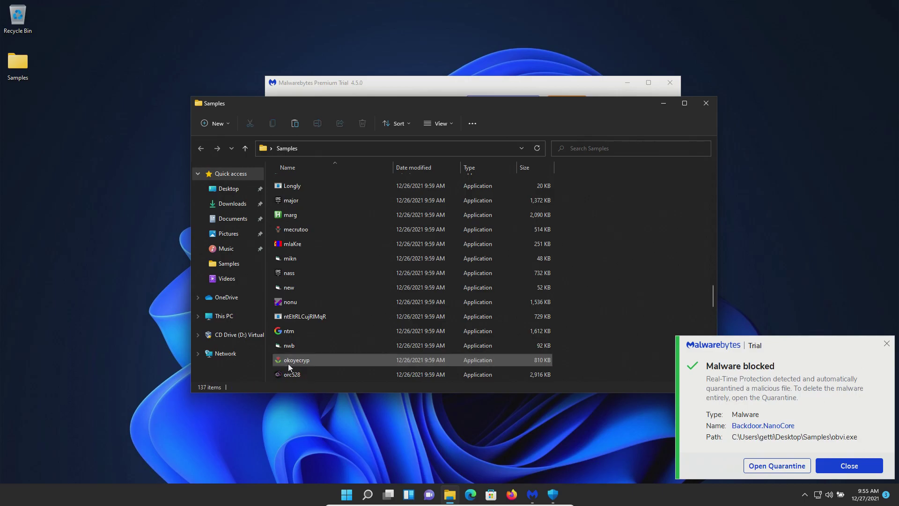
pyautogui.scroll(-8, 288, 356)
pyautogui.scroll(-5, 290, 319)
pyautogui.doubleClick(289, 291)
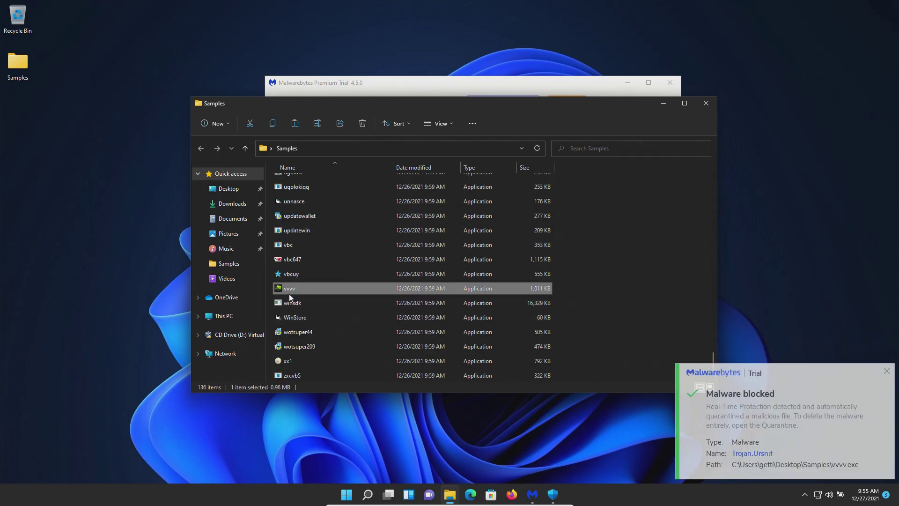
pyautogui.doubleClick(288, 361)
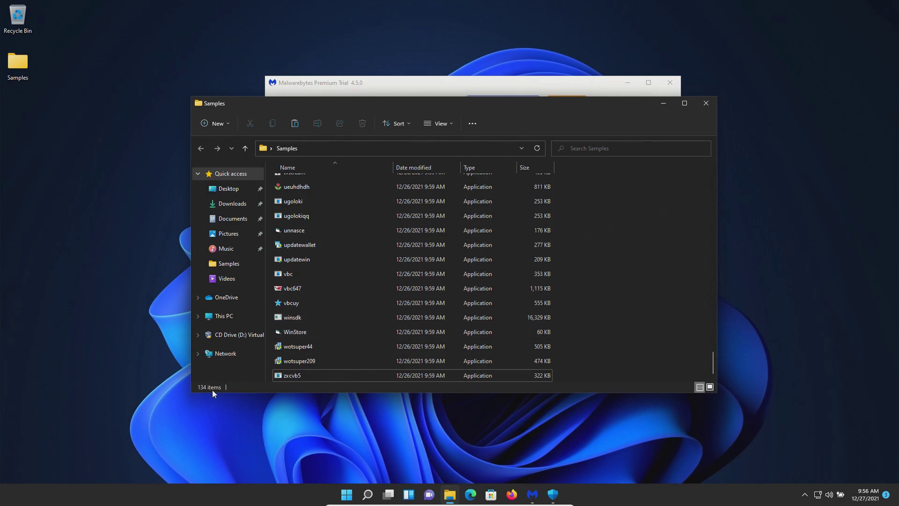
# - Close the Samples window and delete the desktop Samples folder
pyautogui.click(705, 104)
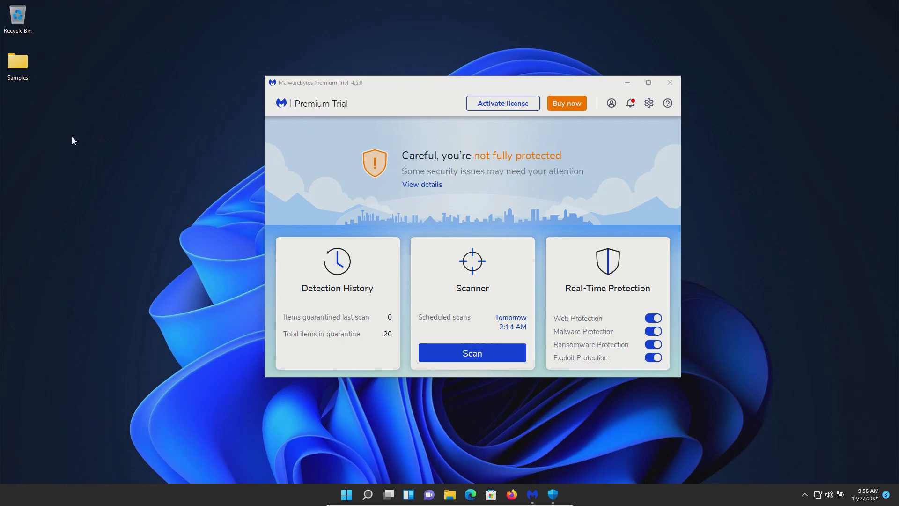
pyautogui.rightClick(20, 65)
pyautogui.click(108, 76)
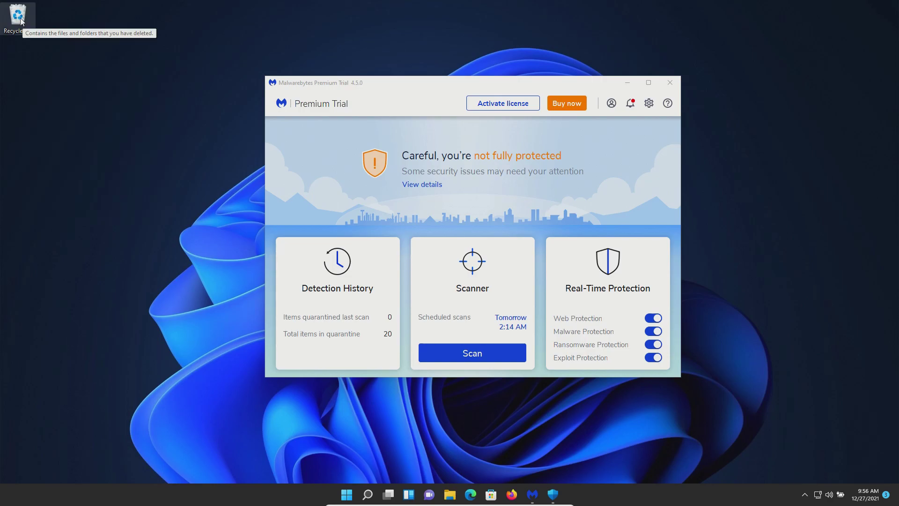
# - Empty the Recycle Bin, confirming permanent deletion of Samples
pyautogui.rightClick(20, 21)
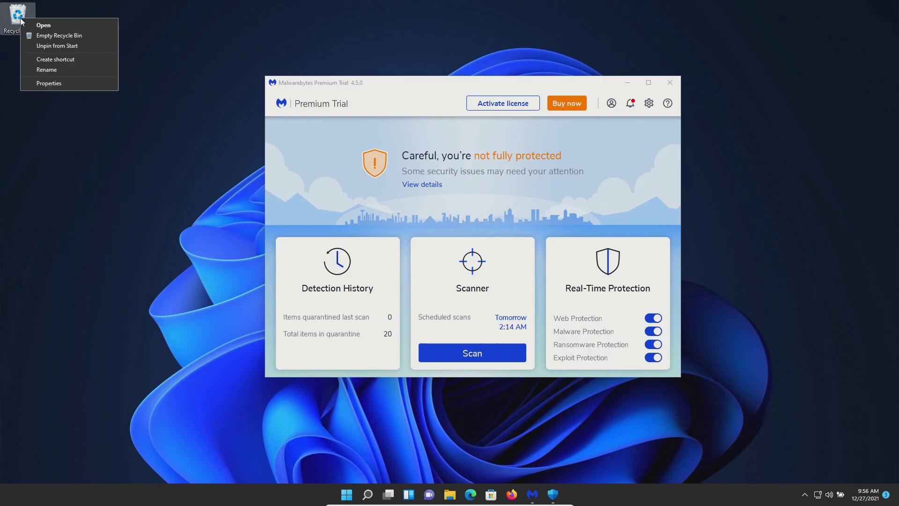
pyautogui.click(43, 38)
pyautogui.press('Return')
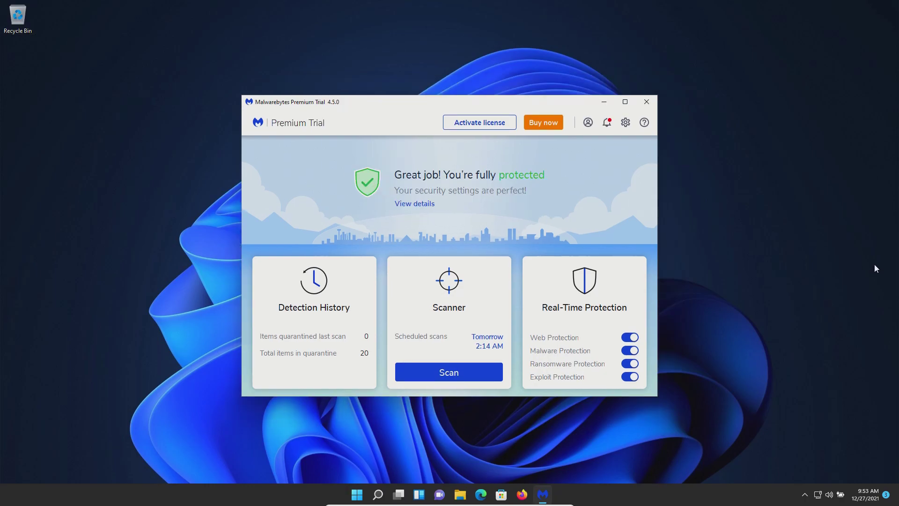
# - Start a Malwarebytes threat scan from the dashboard
pyautogui.click(454, 374)
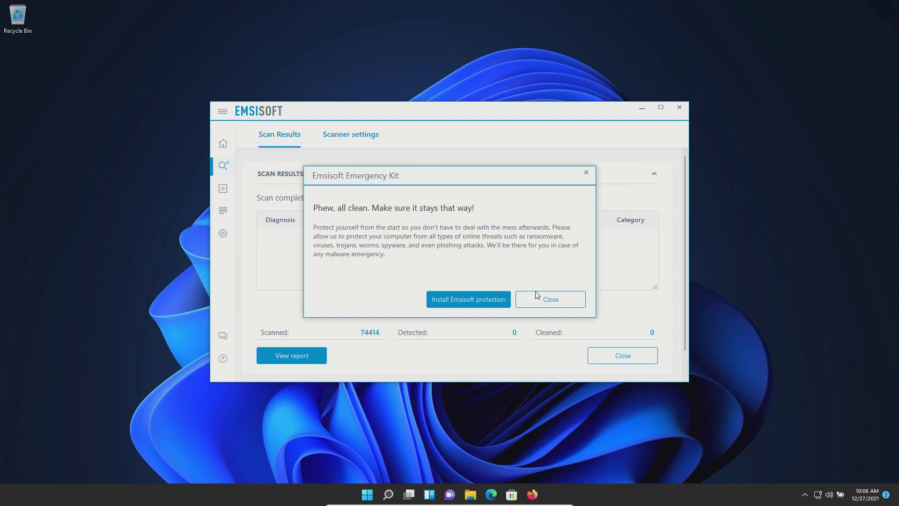
# - Dismiss Emsisoft's all-clean notice to view the scan results
pyautogui.click(545, 308)
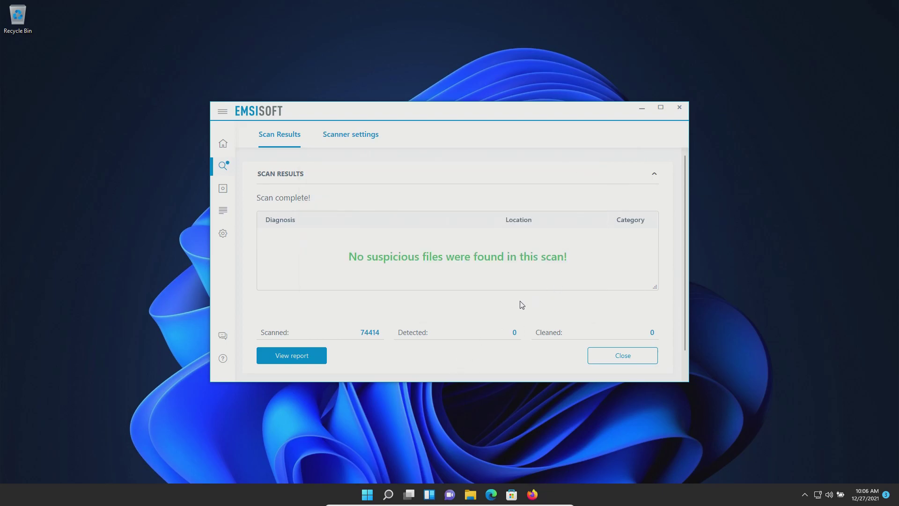